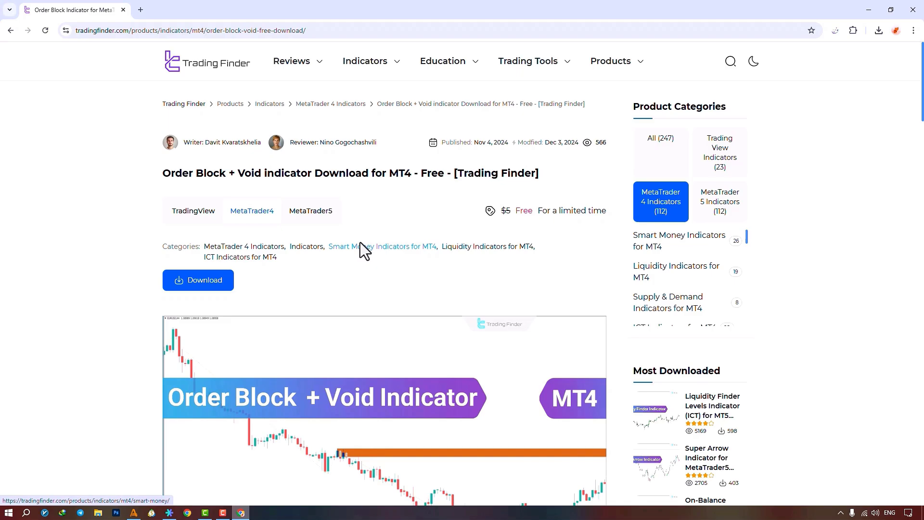
Step: Scroll down through the Order Block + Void indicator page on Trading Finder
scroll(361, 250, down, 4)
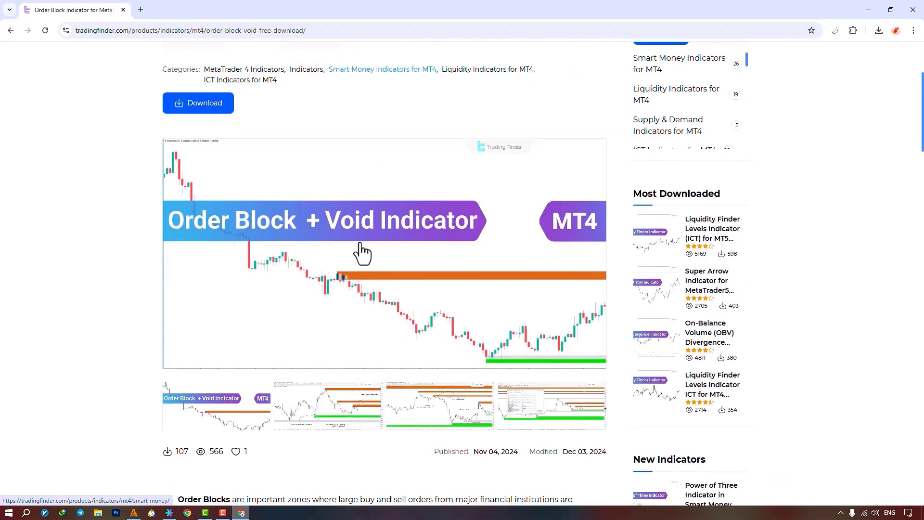
scroll(362, 251, down, 5)
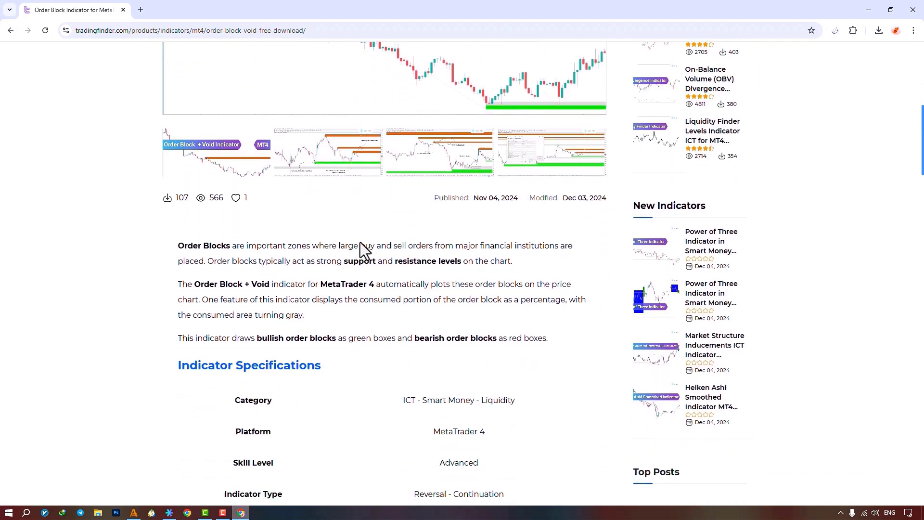
scroll(362, 250, down, 5)
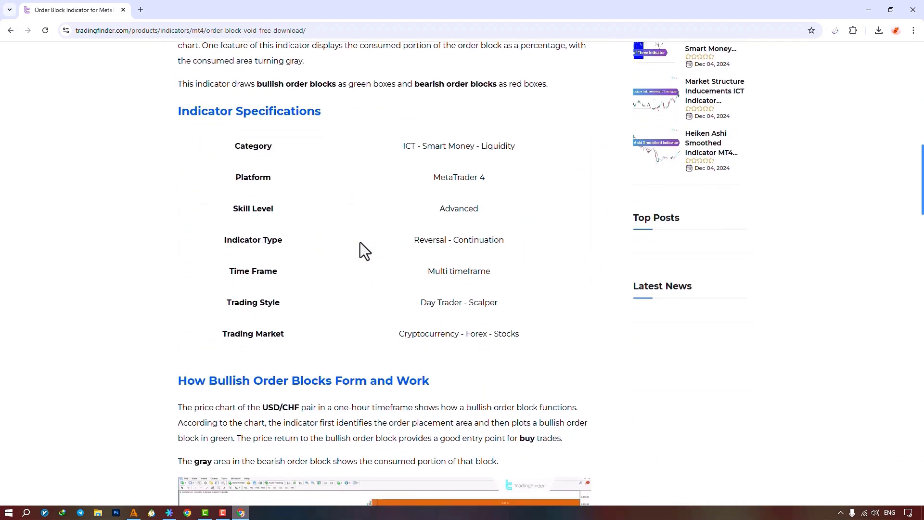
scroll(361, 243, down, 5)
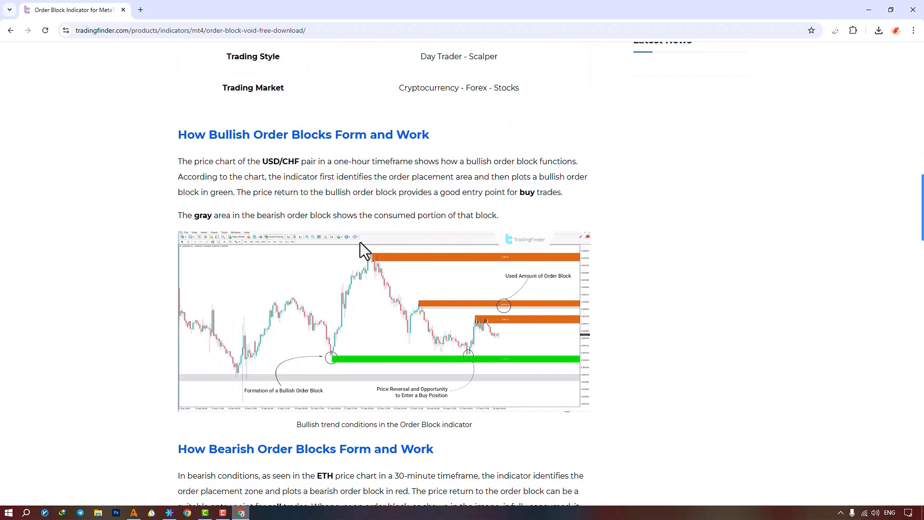
scroll(361, 245, down, 3)
Step: Scroll back to the top of the page and switch to MetaTrader 4
scroll(361, 244, up, 8)
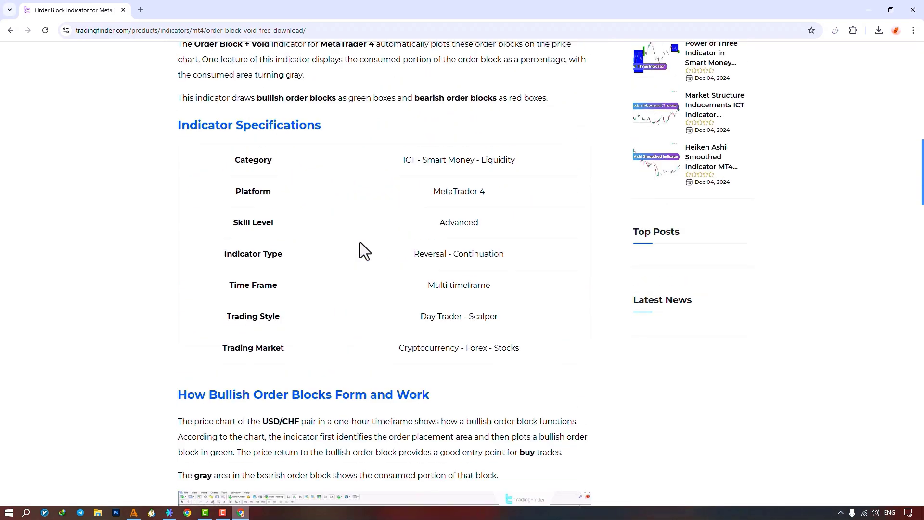
scroll(360, 242, up, 8)
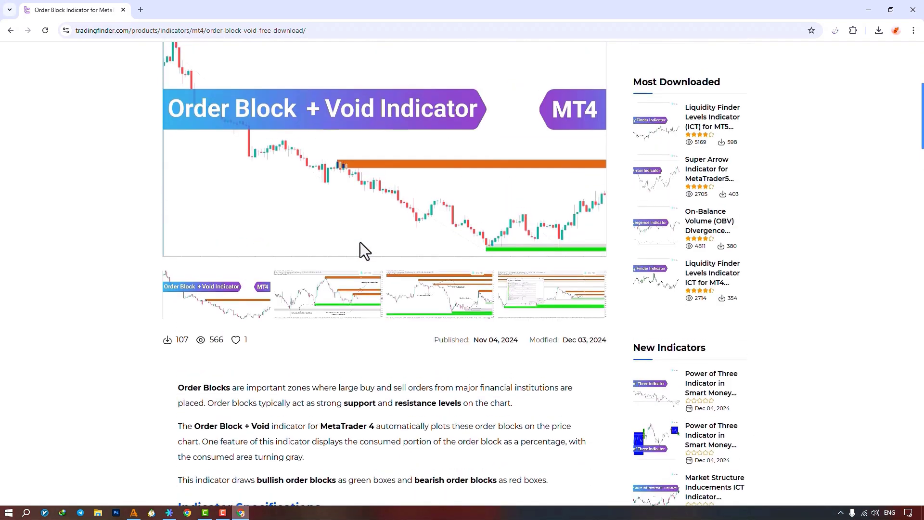
scroll(360, 242, up, 6)
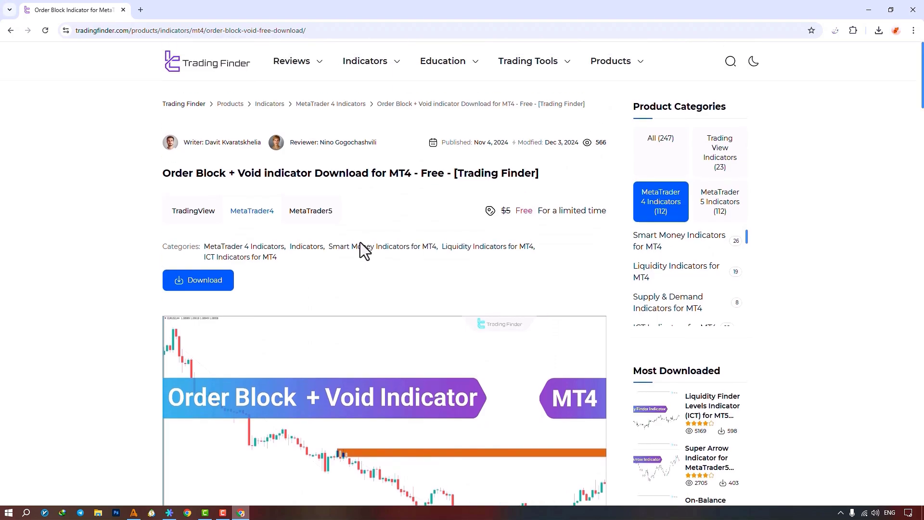
key(alt+Tab)
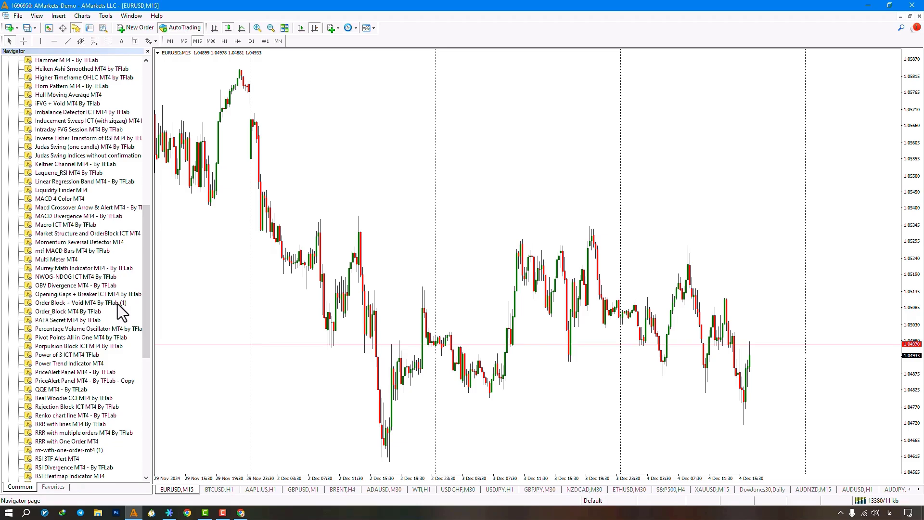
Step: Attach Order Block + Void MT4 By TFlab to the EURUSD M15 chart with DLL imports allowed
drag(117, 305, 333, 260)
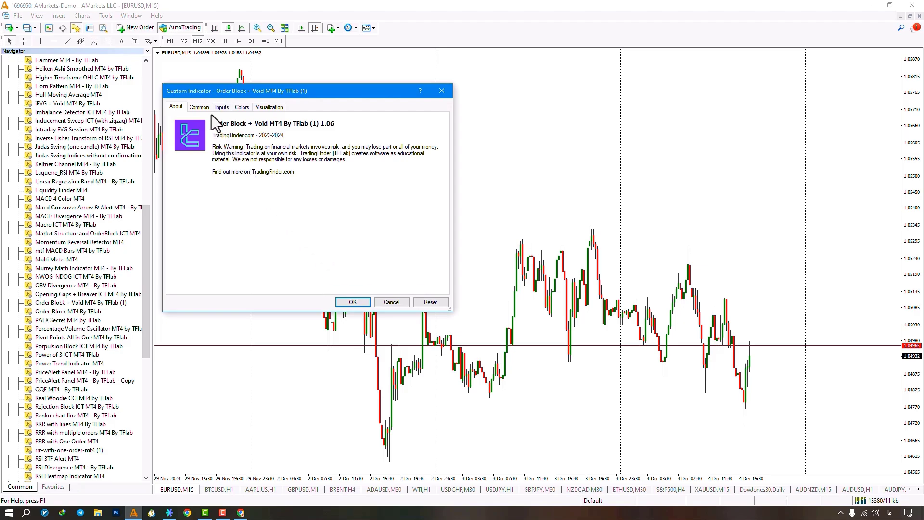
click(199, 107)
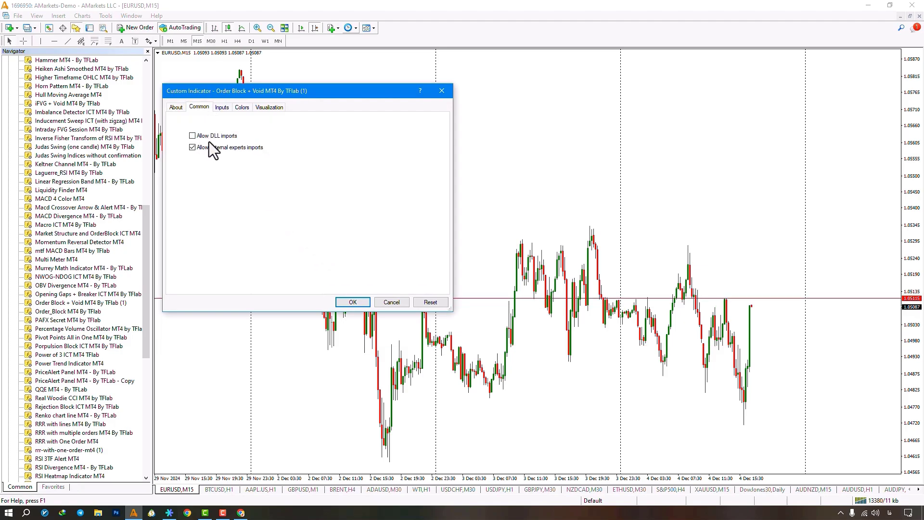
click(193, 136)
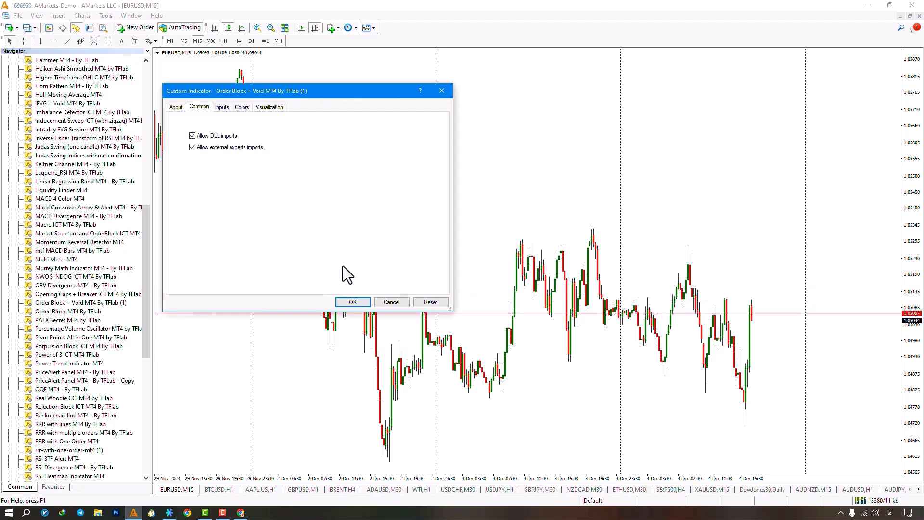
click(365, 301)
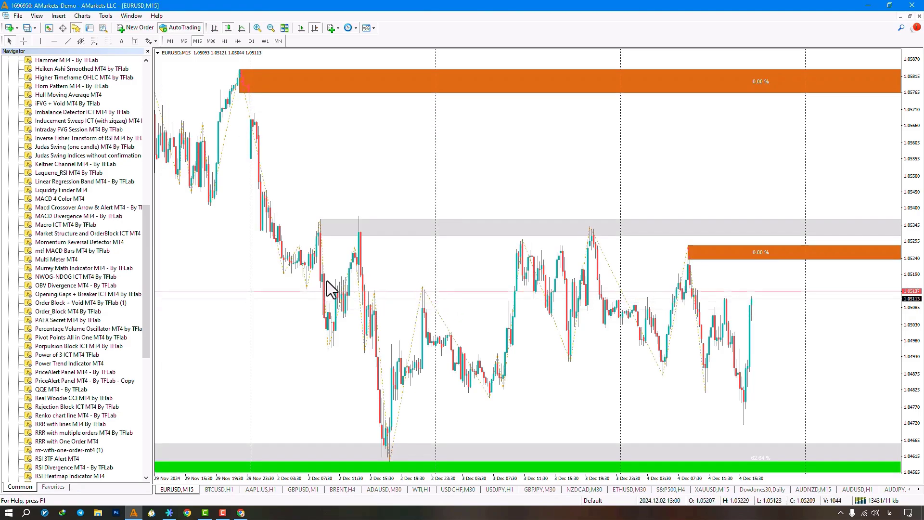
drag(267, 265, 548, 290)
drag(217, 345, 514, 353)
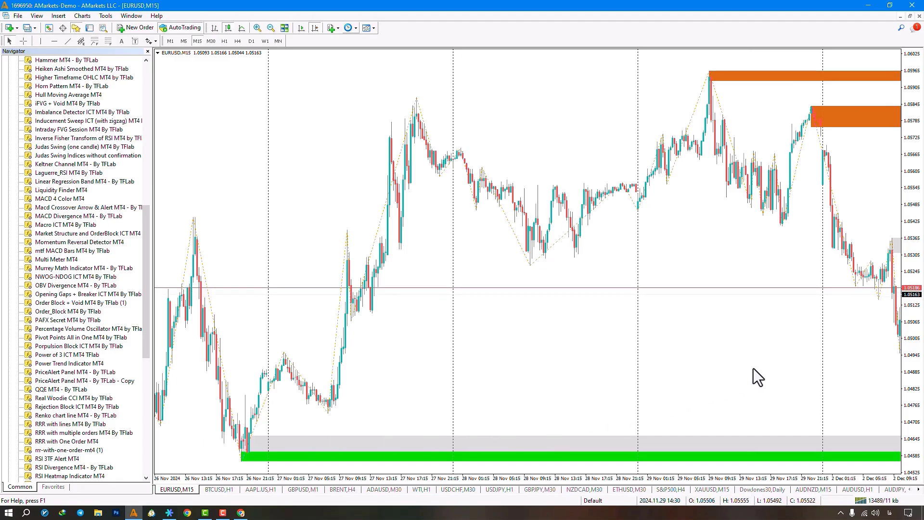
drag(752, 368, 218, 306)
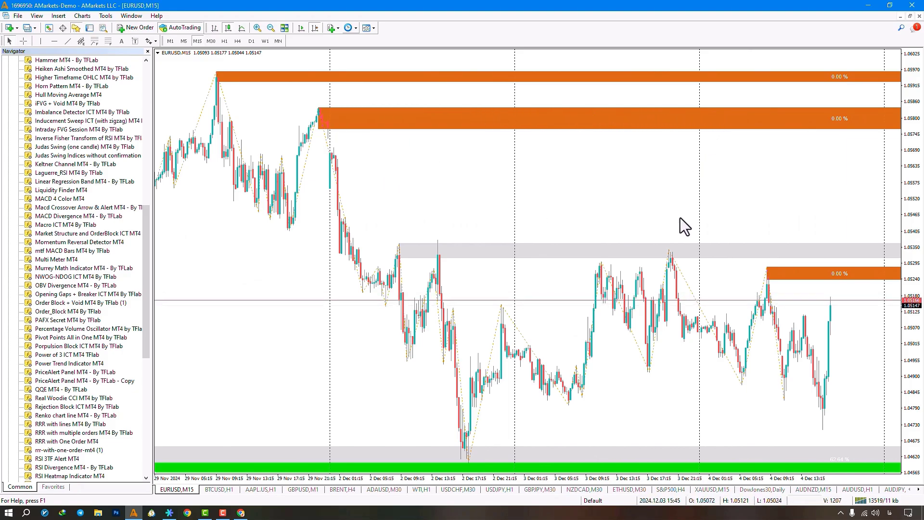
drag(680, 219, 583, 202)
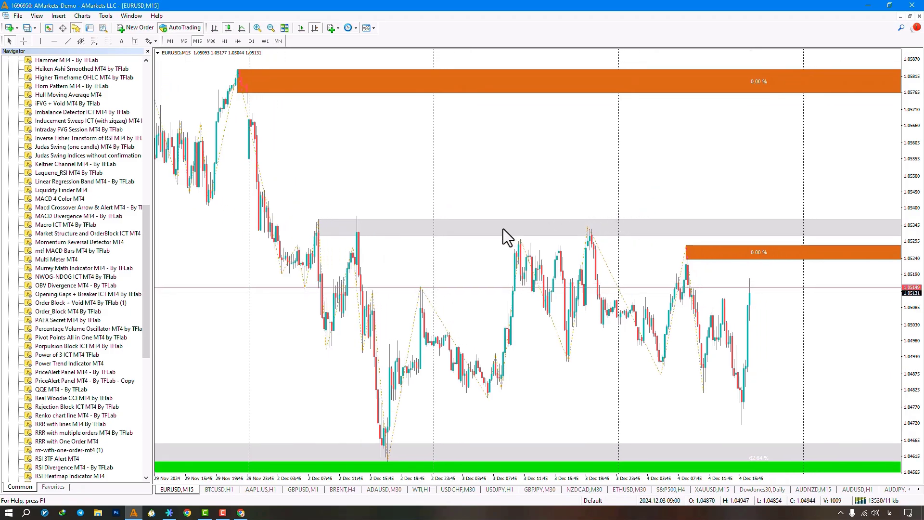
click(255, 29)
drag(693, 339, 396, 252)
drag(759, 274, 544, 231)
middle_click(751, 145)
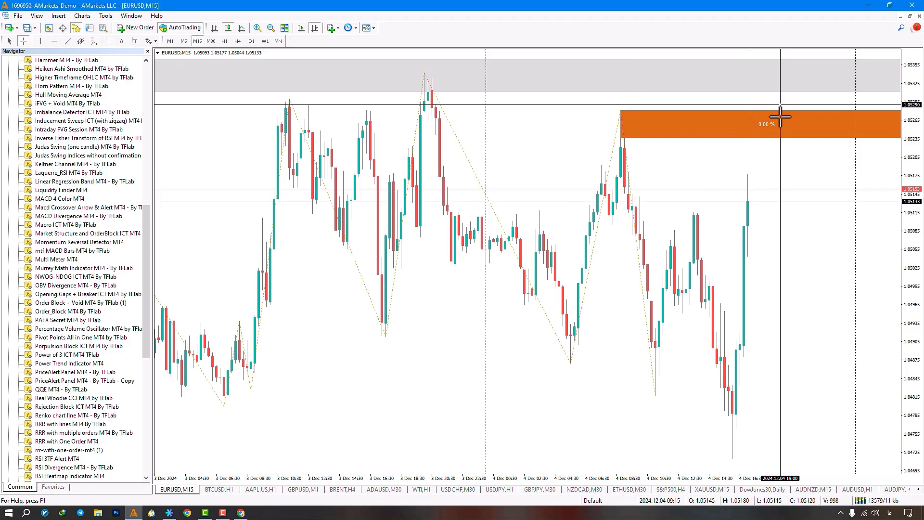
click(766, 131)
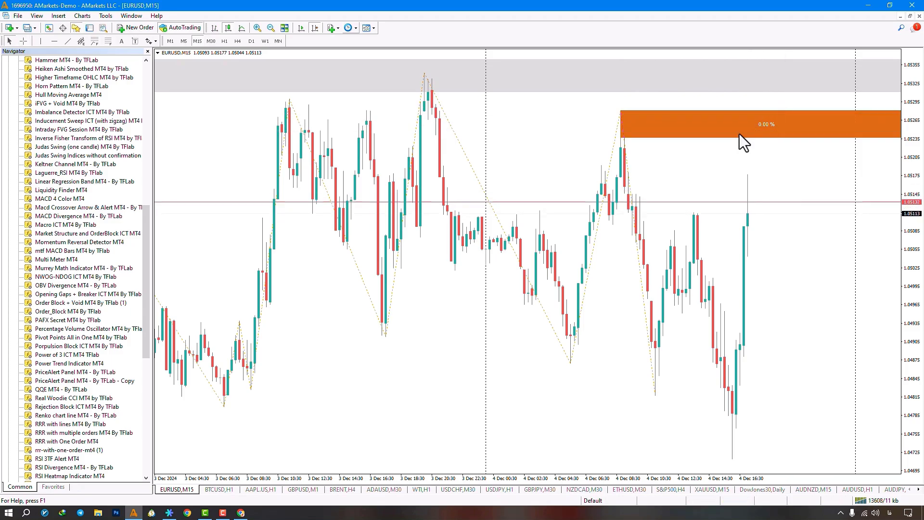
drag(340, 151, 584, 154)
drag(365, 159, 446, 162)
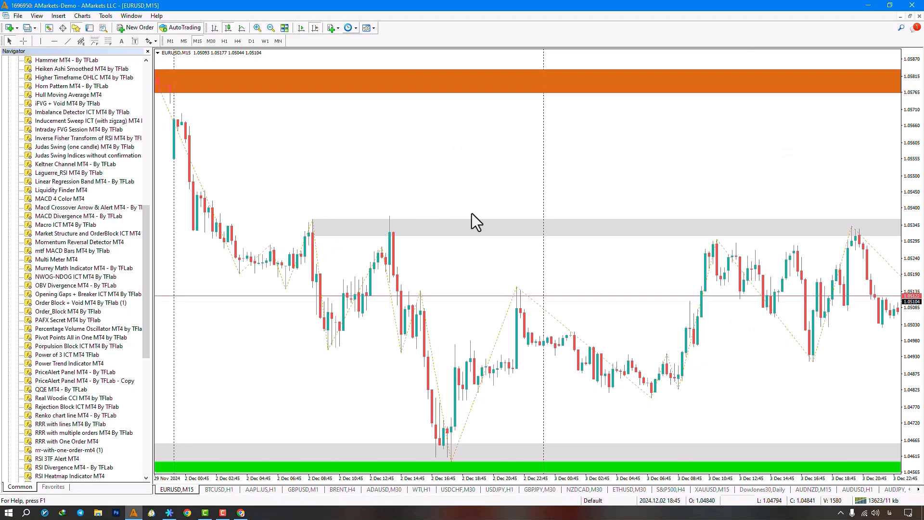
drag(732, 295, 460, 382)
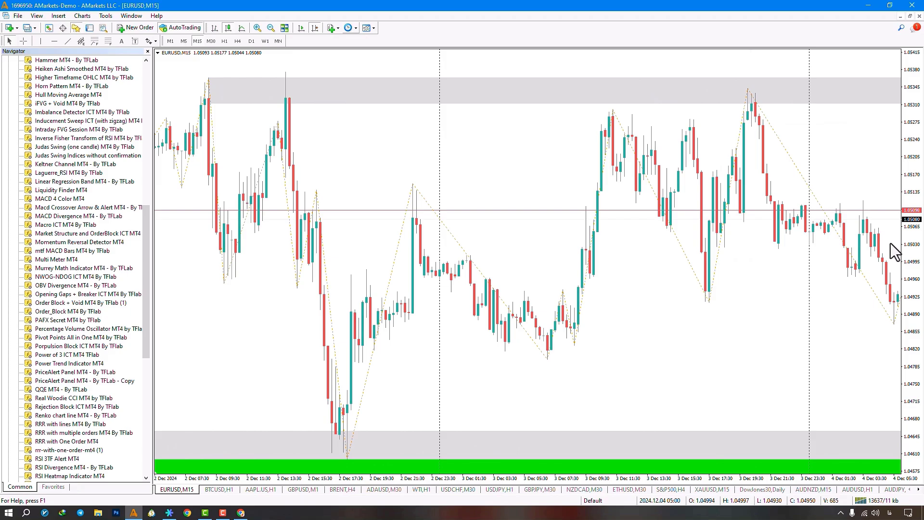
drag(912, 232, 913, 275)
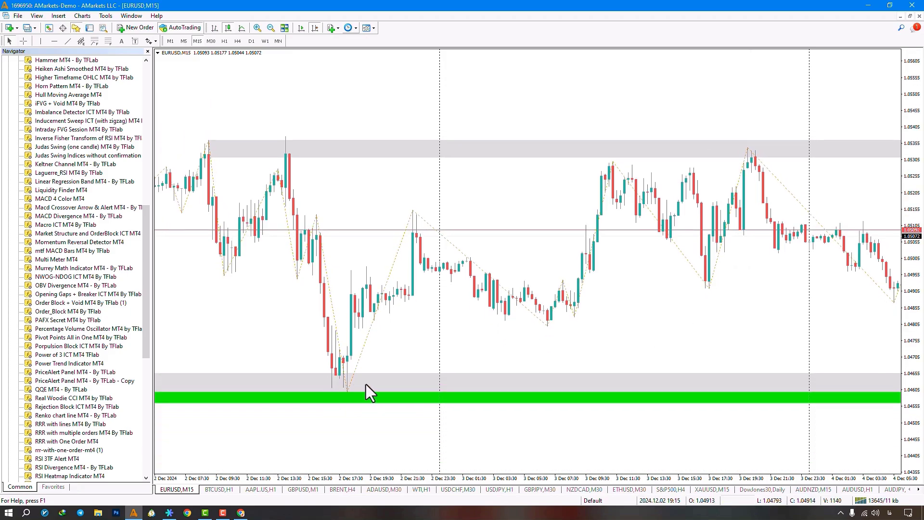
drag(784, 330, 334, 302)
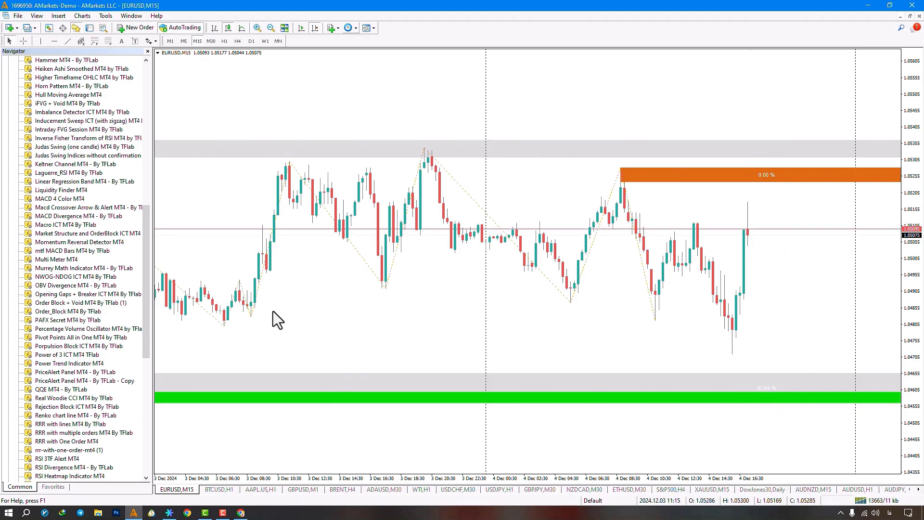
drag(272, 311, 639, 275)
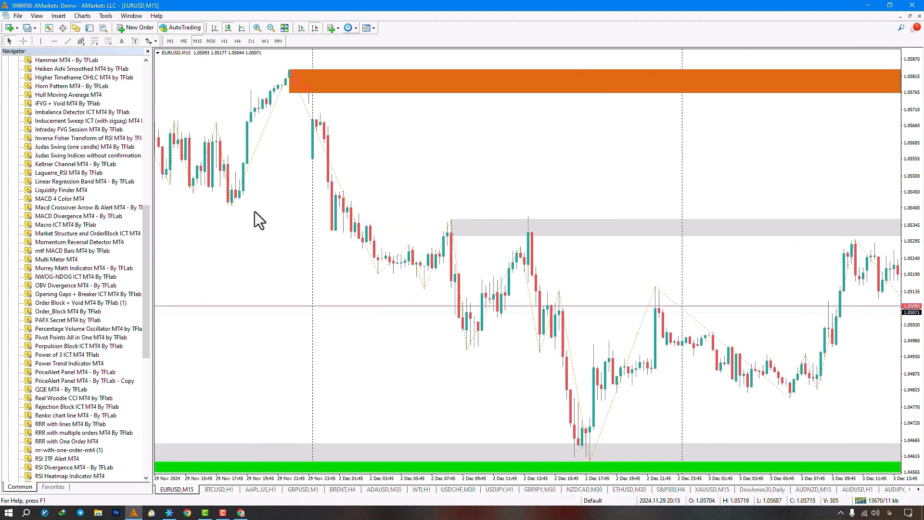
right_click(265, 214)
click(299, 267)
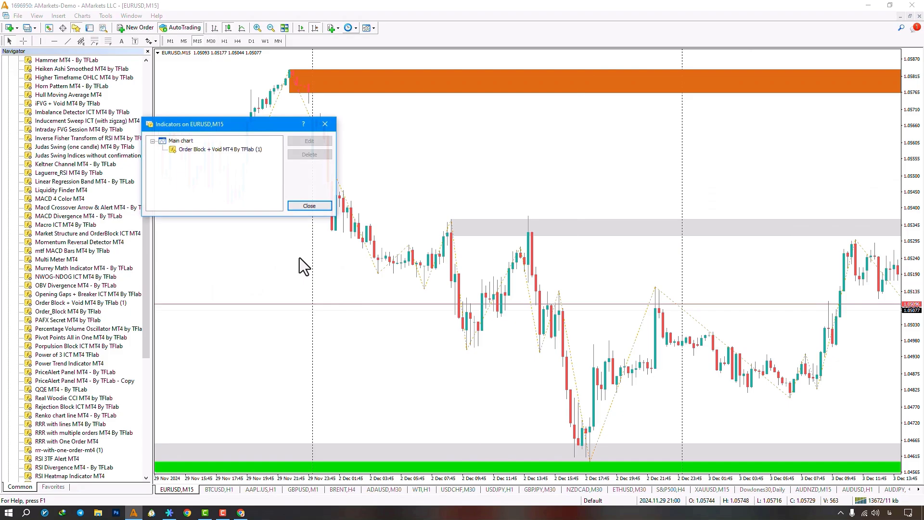
double_click(235, 149)
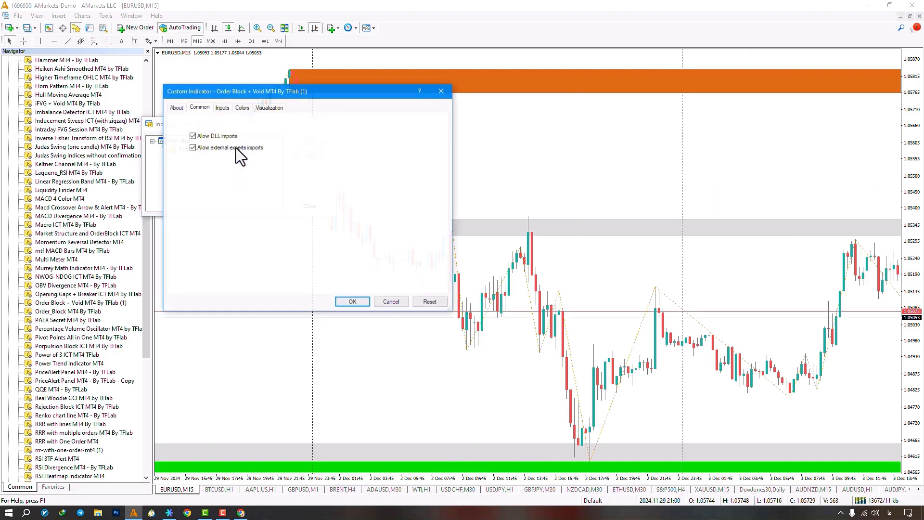
click(222, 109)
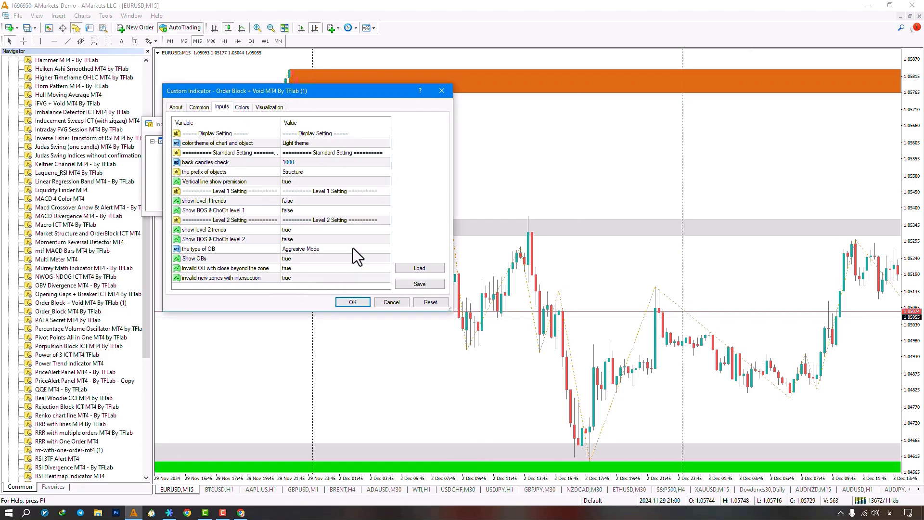
click(344, 134)
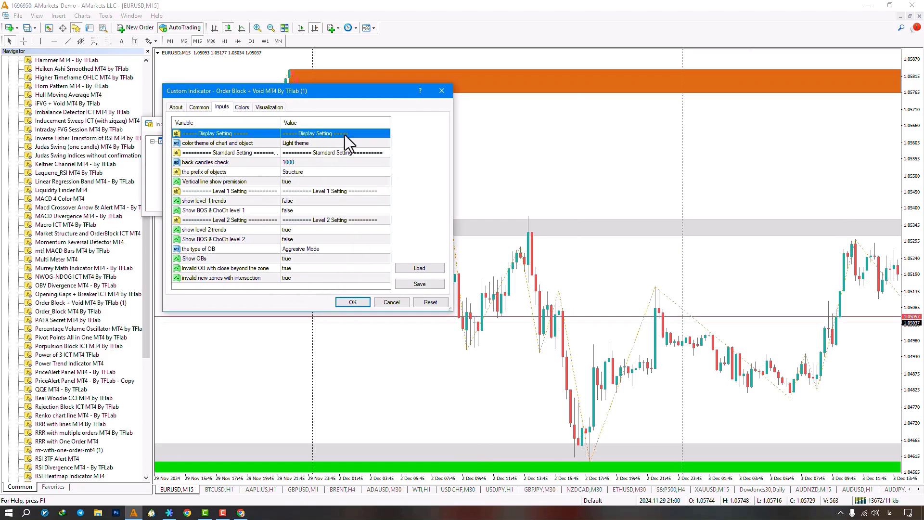
click(314, 143)
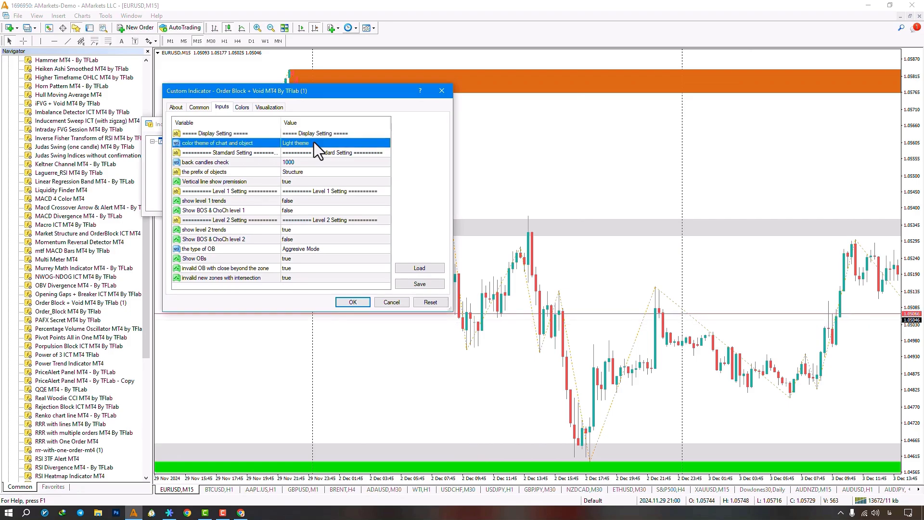
click(313, 143)
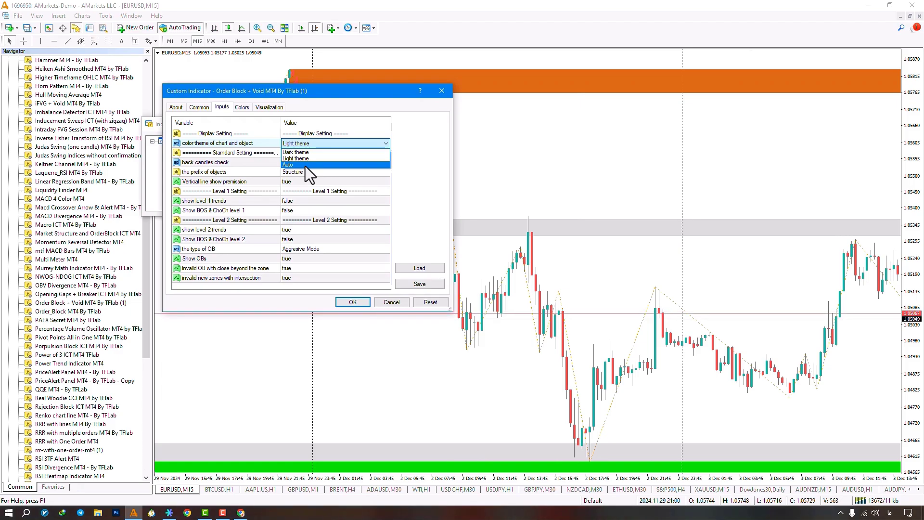
click(322, 180)
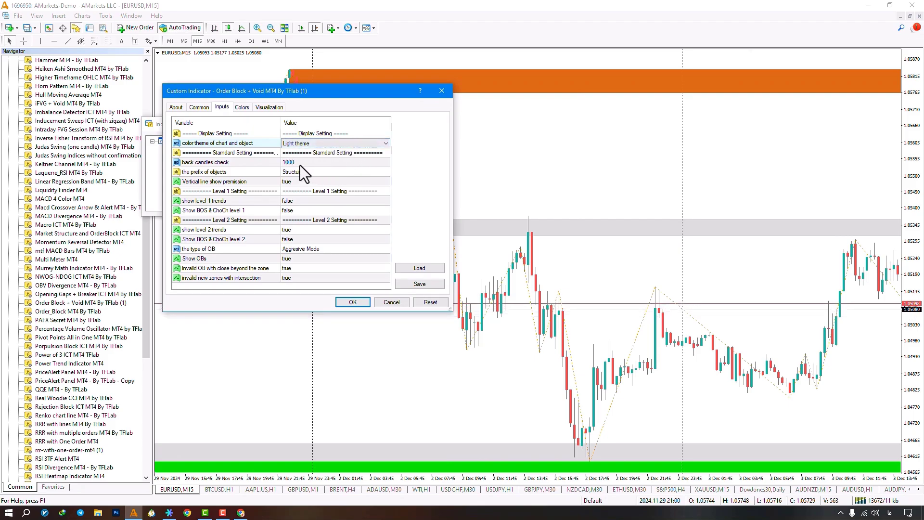
click(314, 162)
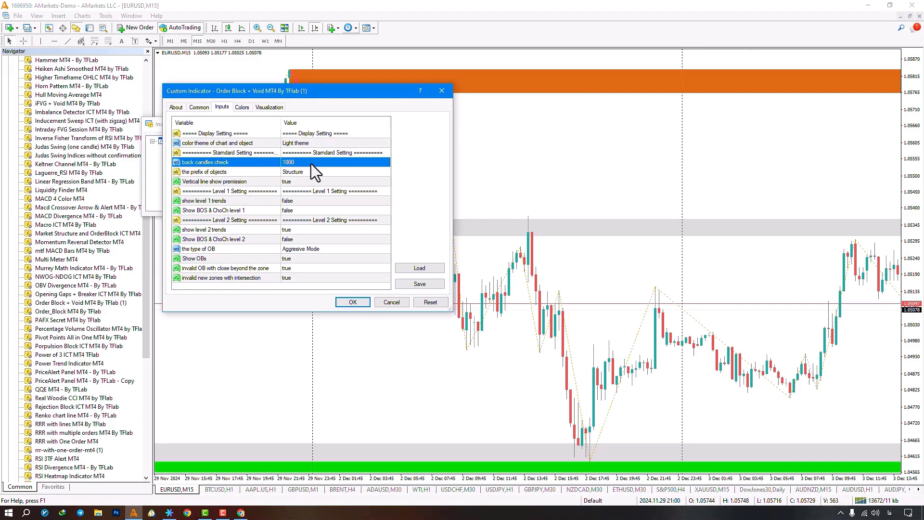
click(319, 172)
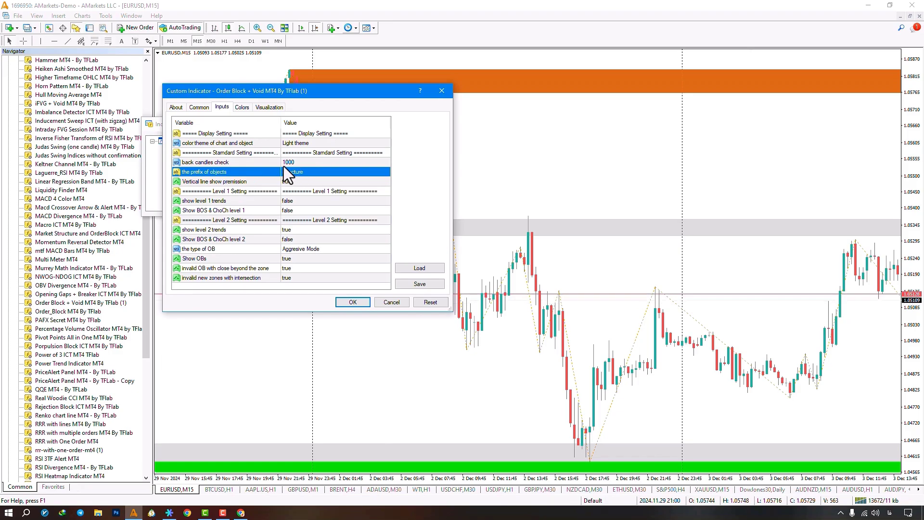
click(306, 185)
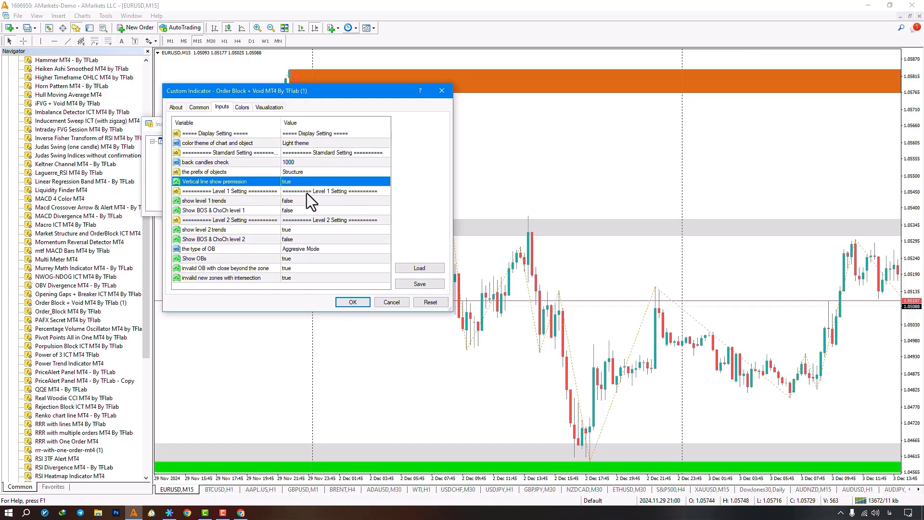
click(300, 203)
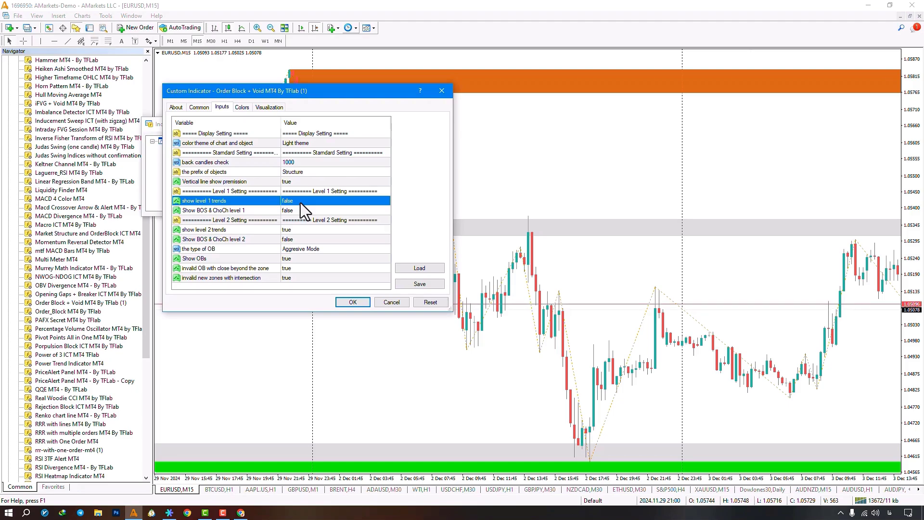
click(301, 207)
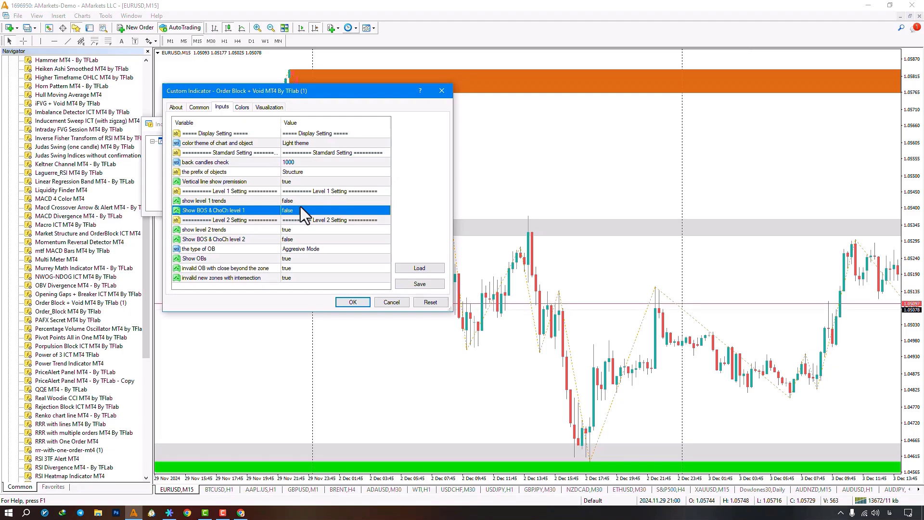
click(313, 229)
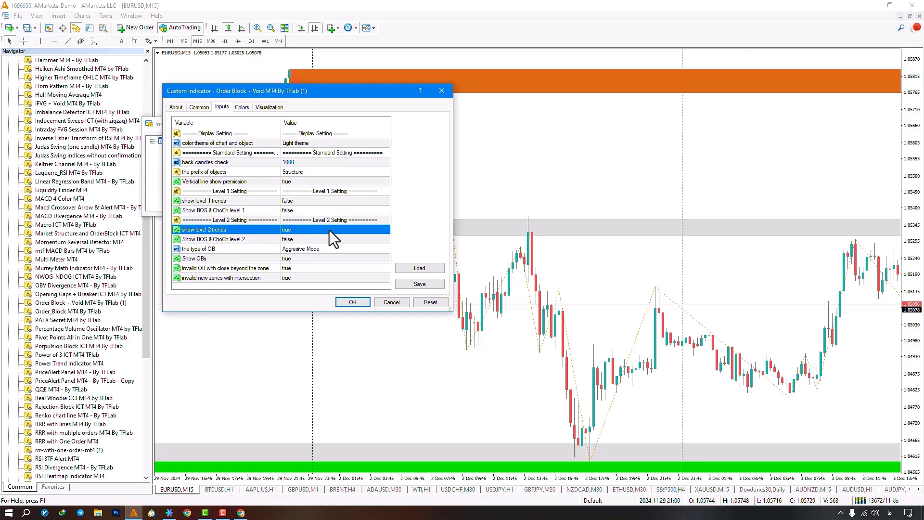
click(305, 241)
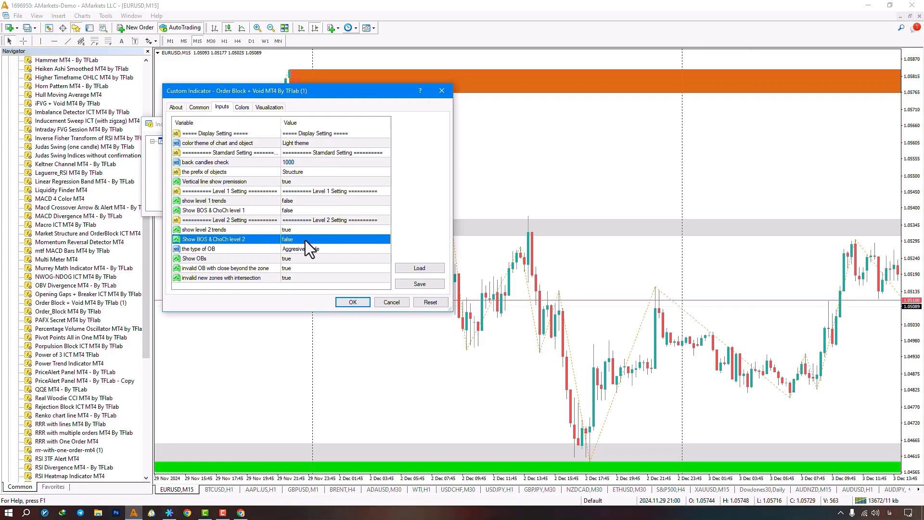
click(306, 247)
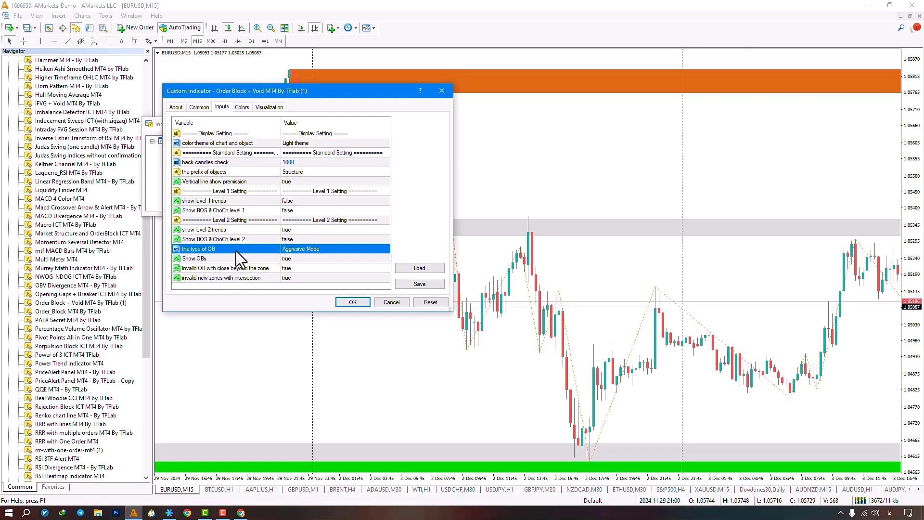
click(316, 250)
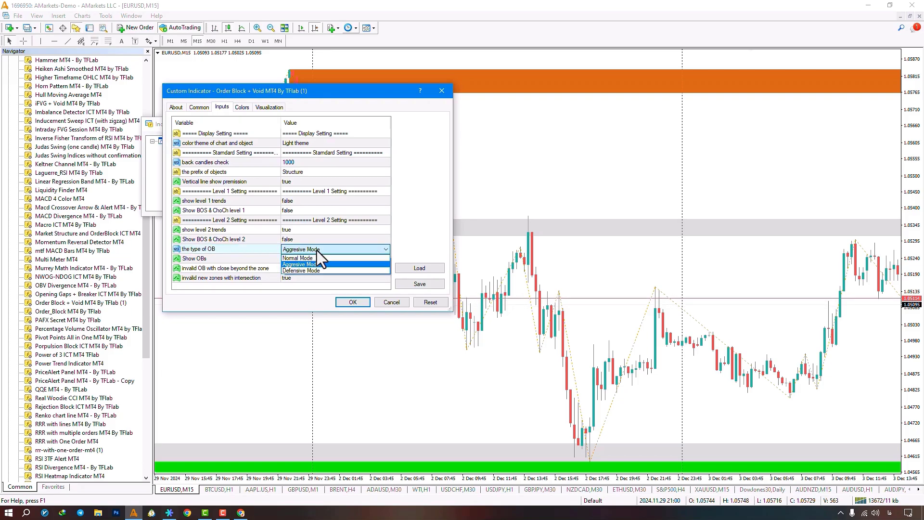
click(333, 282)
click(294, 262)
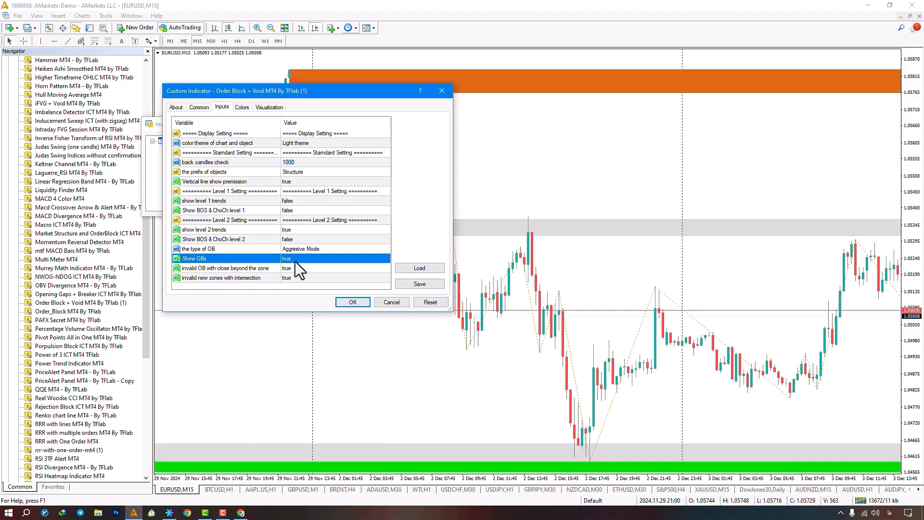
click(296, 270)
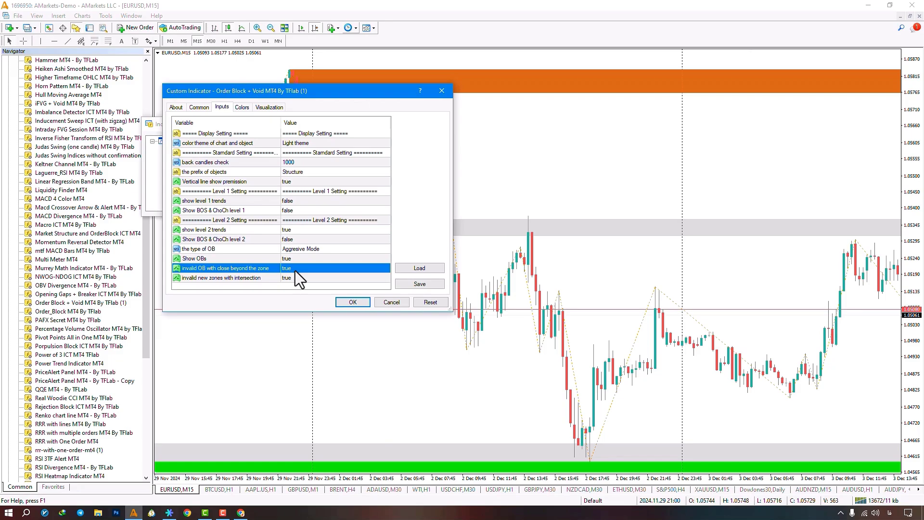
click(299, 277)
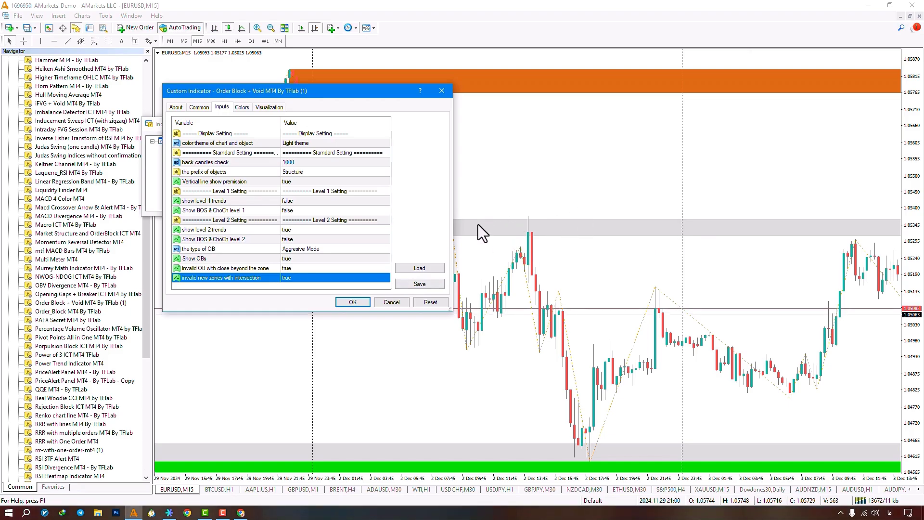
Step: Set color theme to Dark theme, Show BOS & ChoCh level 2 true, intersection invalidation false, and apply
drag(372, 90, 369, 228)
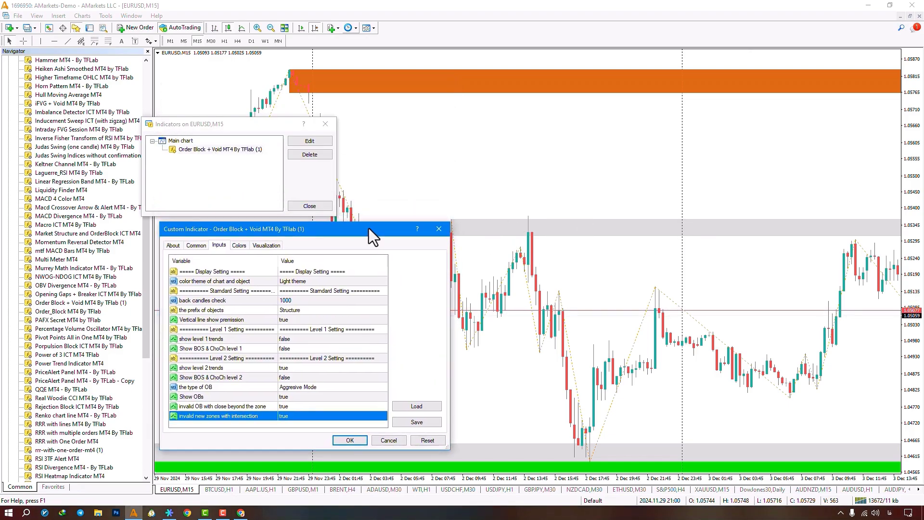
double_click(324, 282)
click(324, 282)
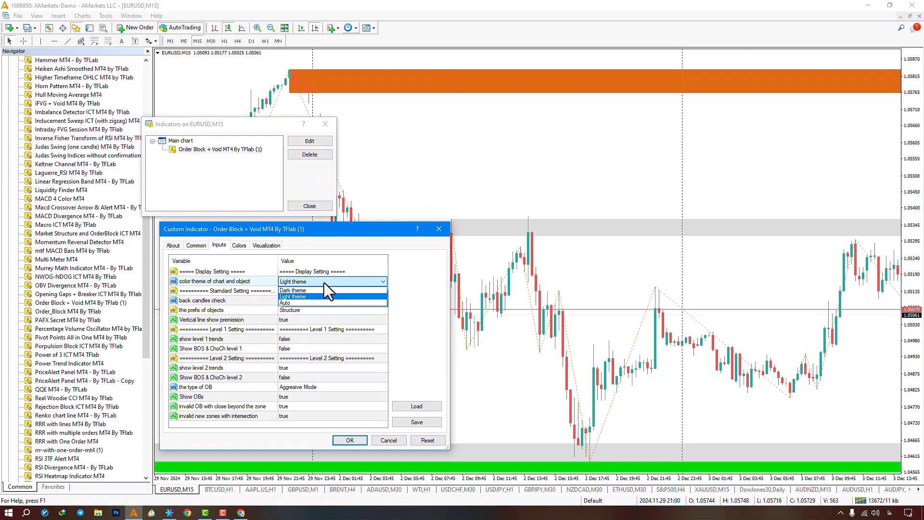
click(324, 291)
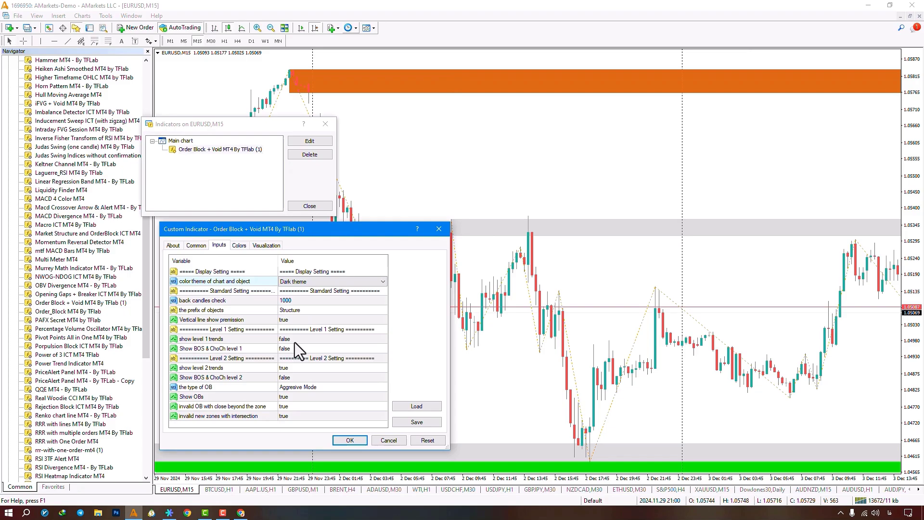
click(314, 381)
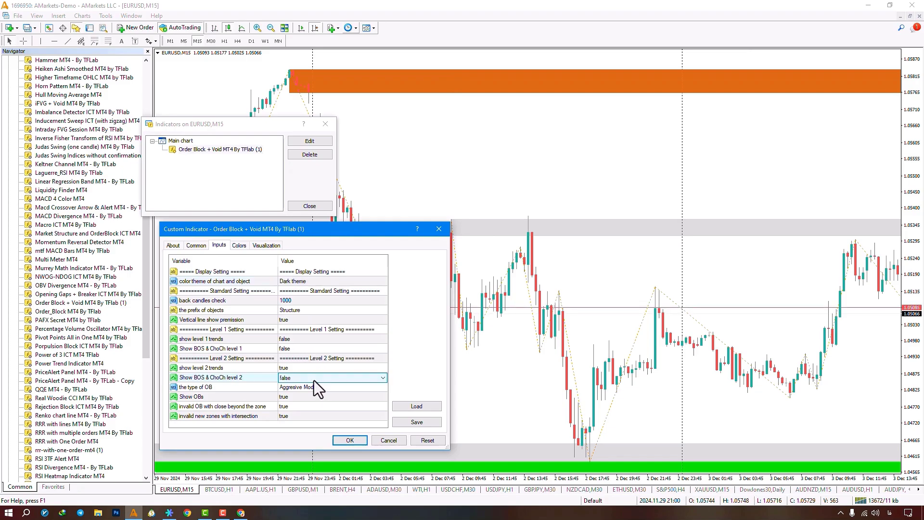
click(314, 380)
click(319, 392)
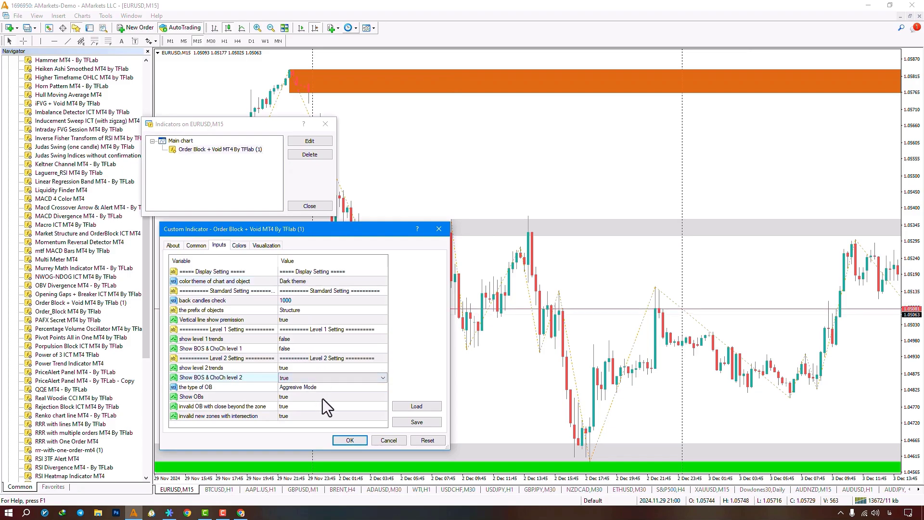
click(291, 417)
click(291, 417)
click(293, 422)
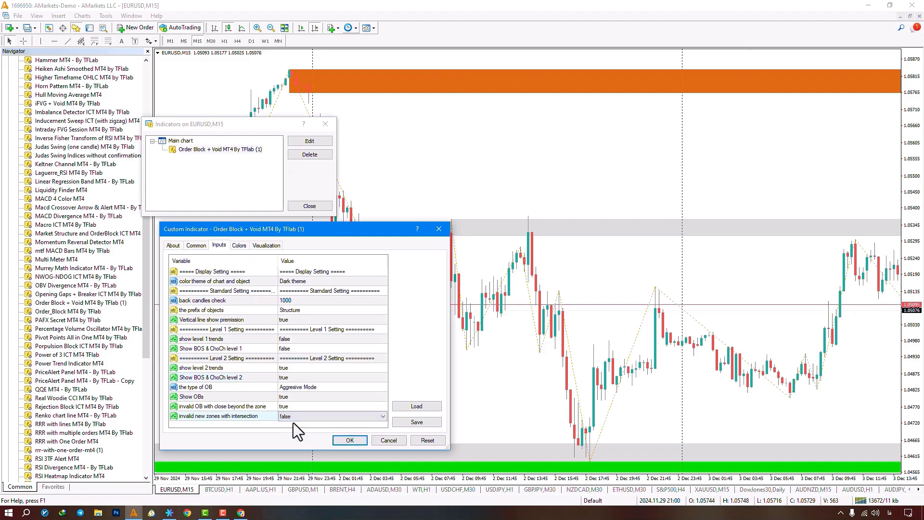
click(345, 440)
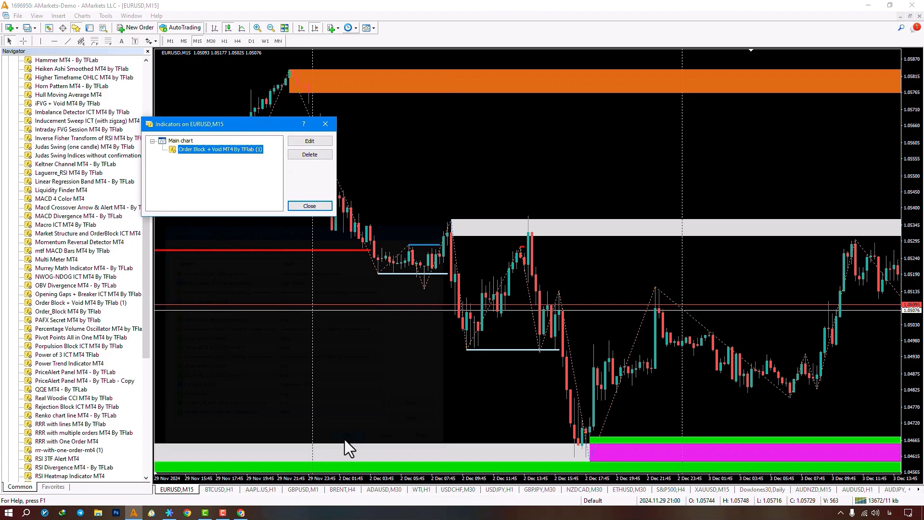
Step: Close the indicator list, then pan the chart and compress the price scale
click(325, 125)
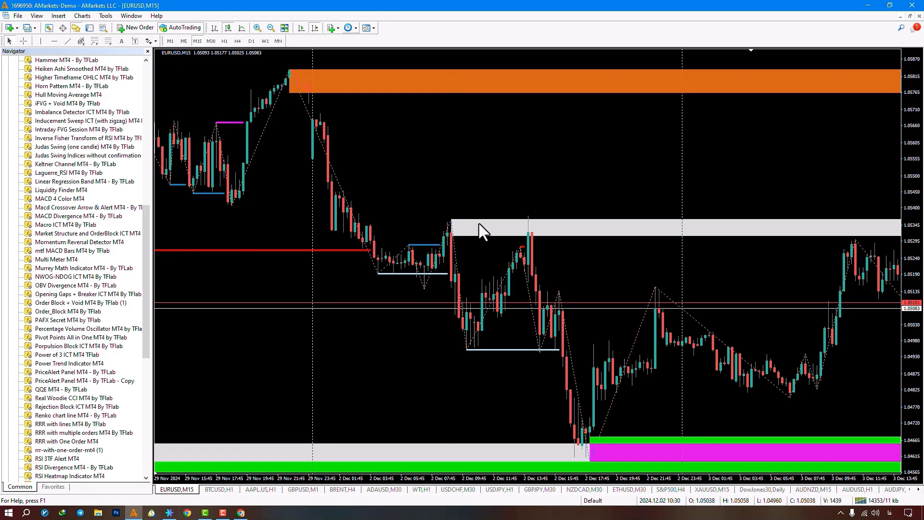
drag(631, 296, 383, 265)
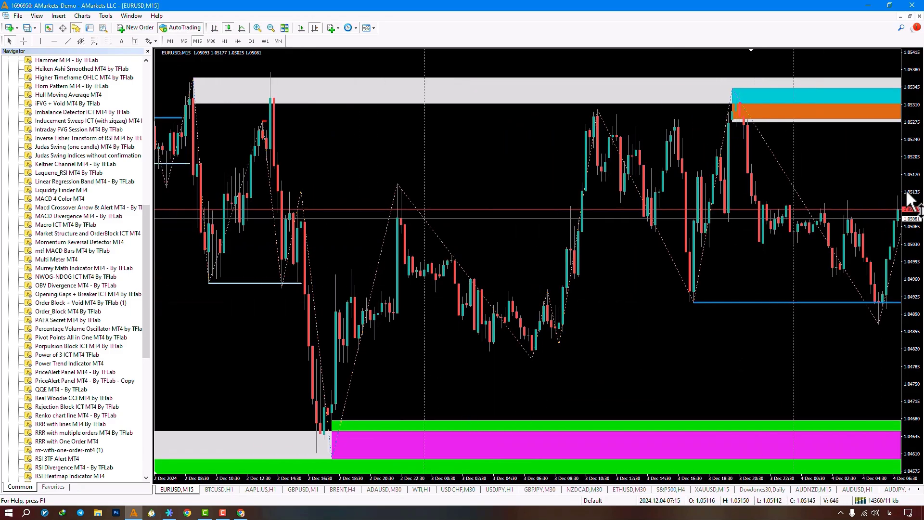
drag(909, 192, 910, 233)
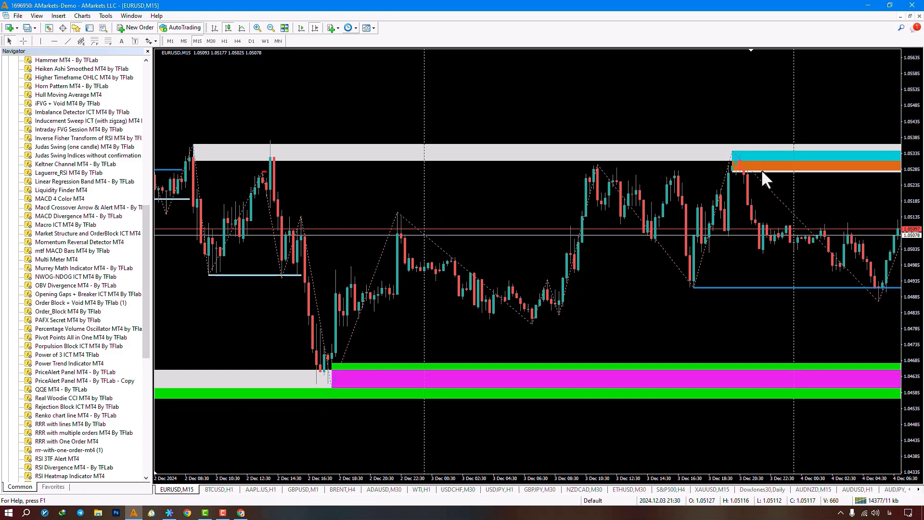
drag(233, 239, 452, 242)
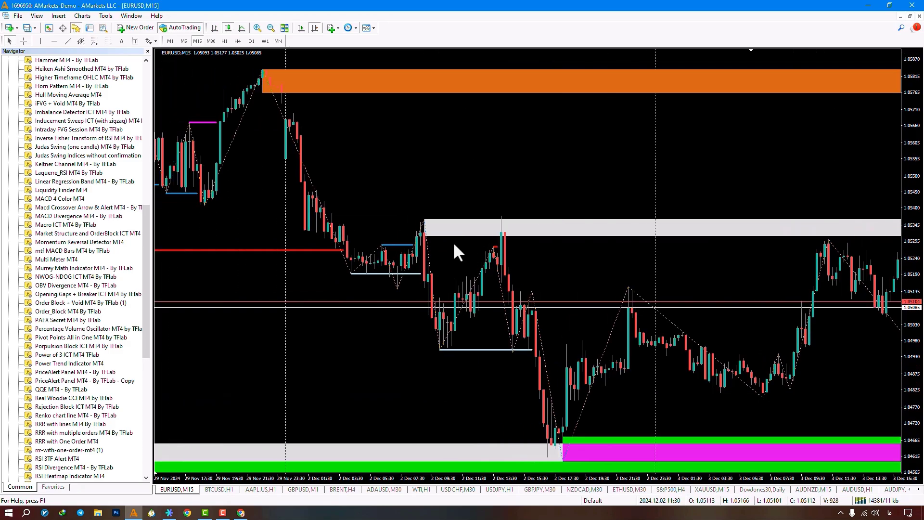
Step: Turn on the crosshair and review the zones across the 27 Nov–3 Dec bars
middle_click(334, 261)
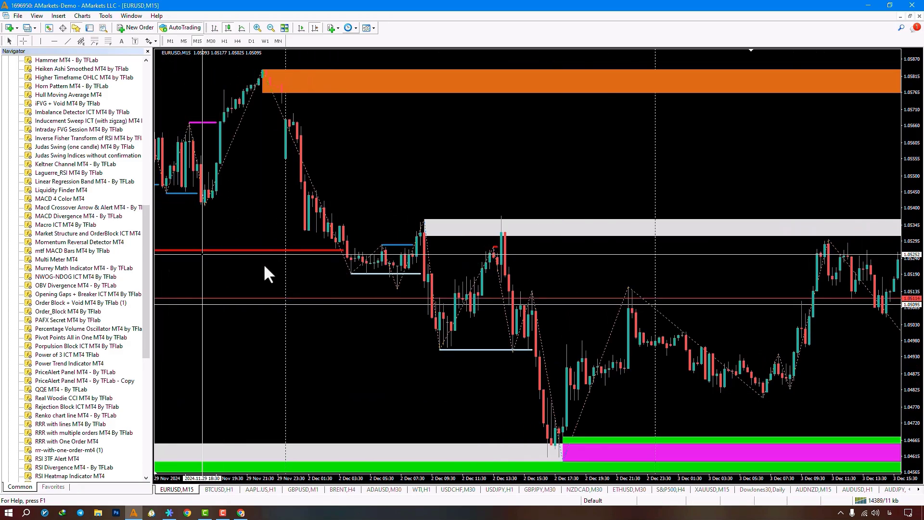
drag(212, 221, 479, 207)
drag(316, 221, 394, 221)
drag(317, 238, 548, 241)
drag(218, 255, 289, 212)
drag(561, 248, 358, 163)
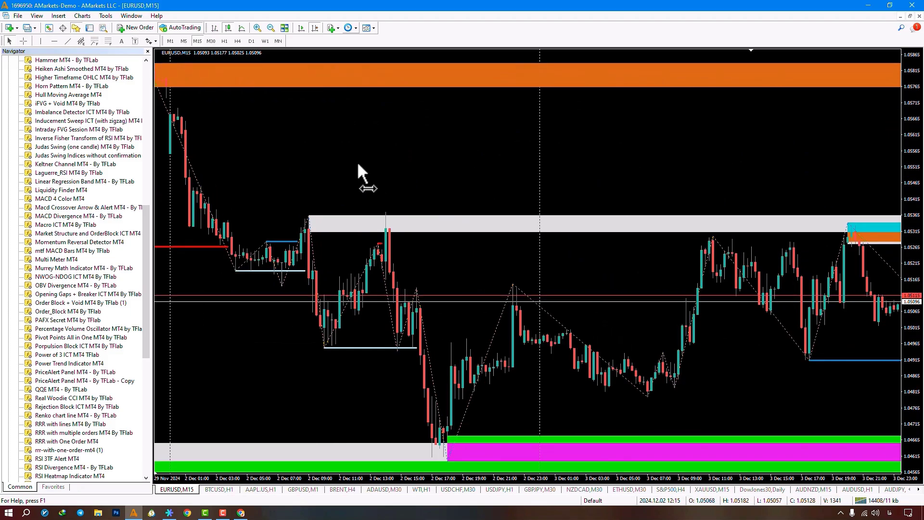